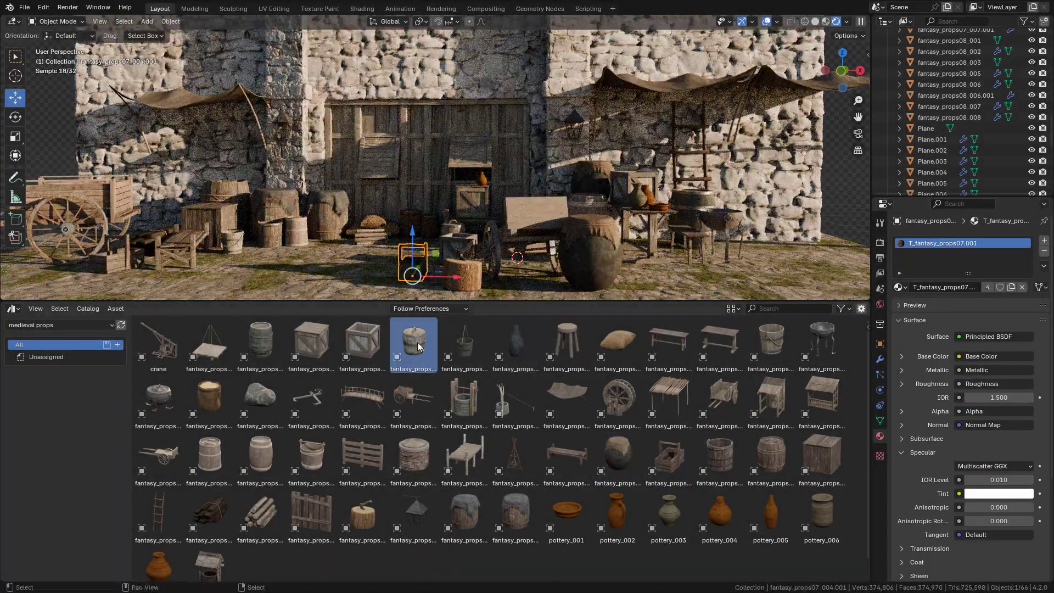
# Place a slightly shrunk crate and a barrel rotated about 44 degrees in the market scene
pyautogui.moveTo(311, 345); pyautogui.dragTo(225, 236)
pyautogui.press('Delete')
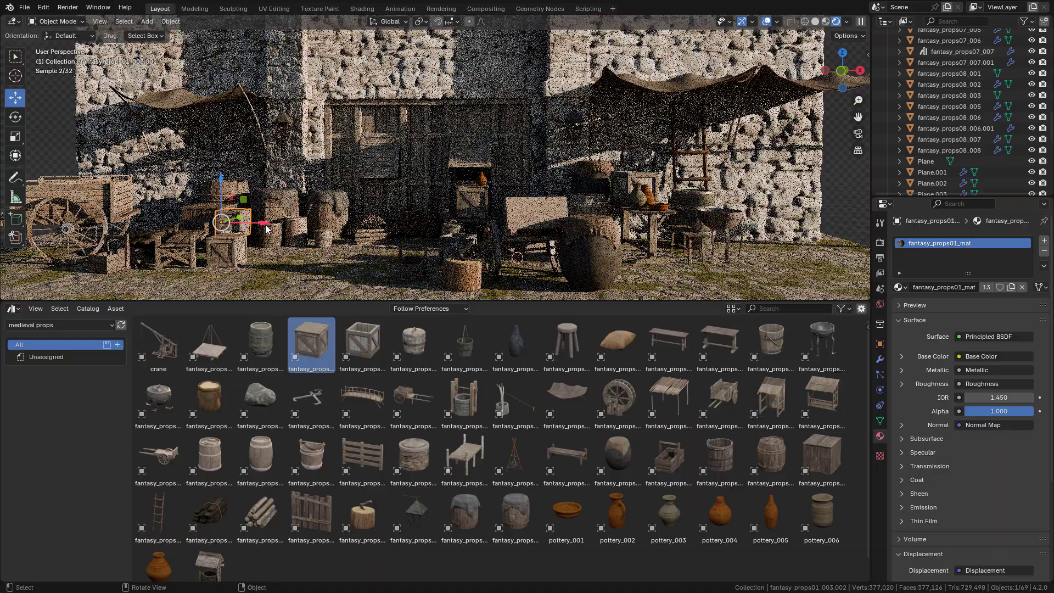
pyautogui.moveTo(359, 337); pyautogui.dragTo(225, 236)
pyautogui.press('s')
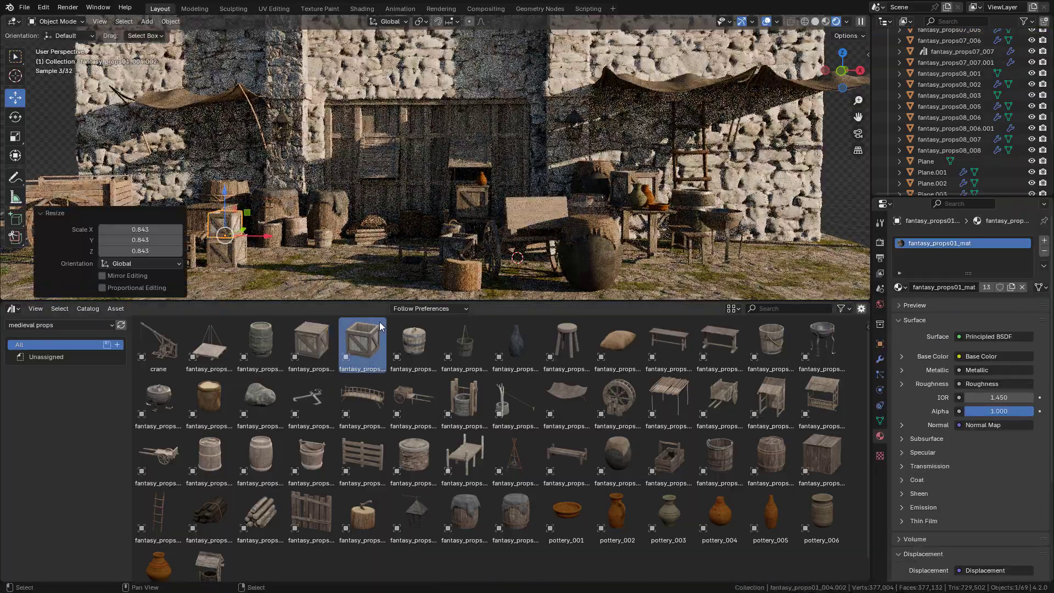
pyautogui.moveTo(465, 513); pyautogui.dragTo(415, 241)
pyautogui.press('r')
pyautogui.click(385, 258)
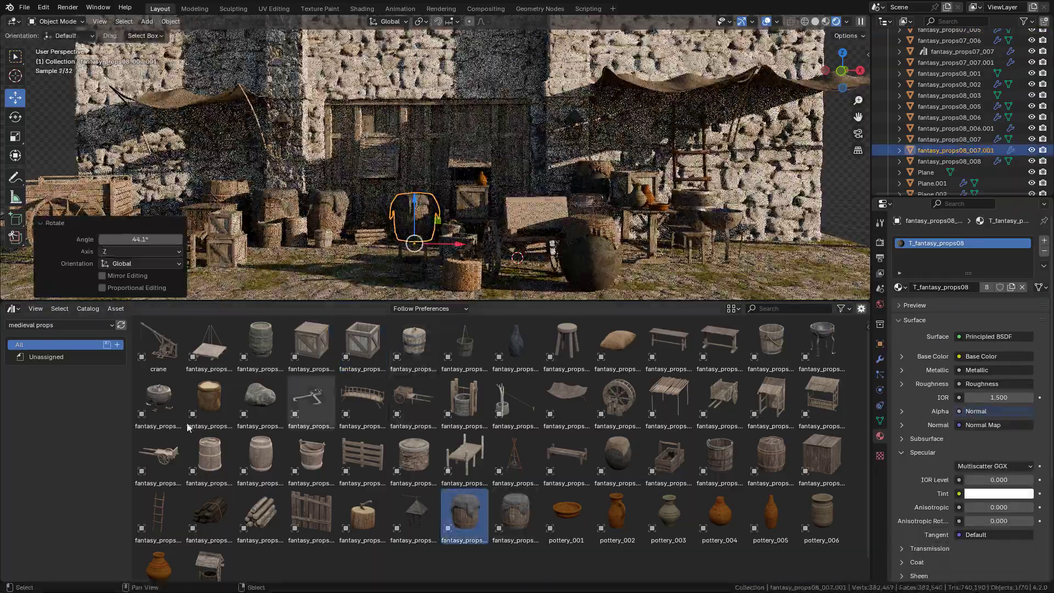
# Switch to the natural set library and add a tree and plants 23 and 10 at the left
pyautogui.click(60, 325)
pyautogui.click(33, 496)
pyautogui.scroll(-5, 301, 477)
pyautogui.moveTo(311, 546); pyautogui.dragTo(71, 280)
pyautogui.click(428, 220)
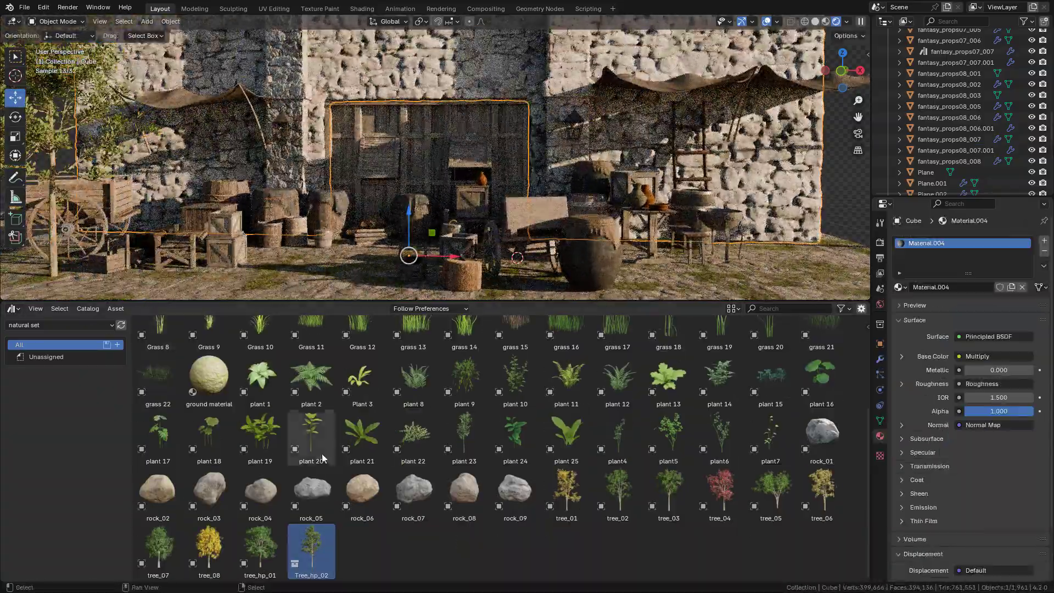
pyautogui.moveTo(468, 436); pyautogui.dragTo(131, 231)
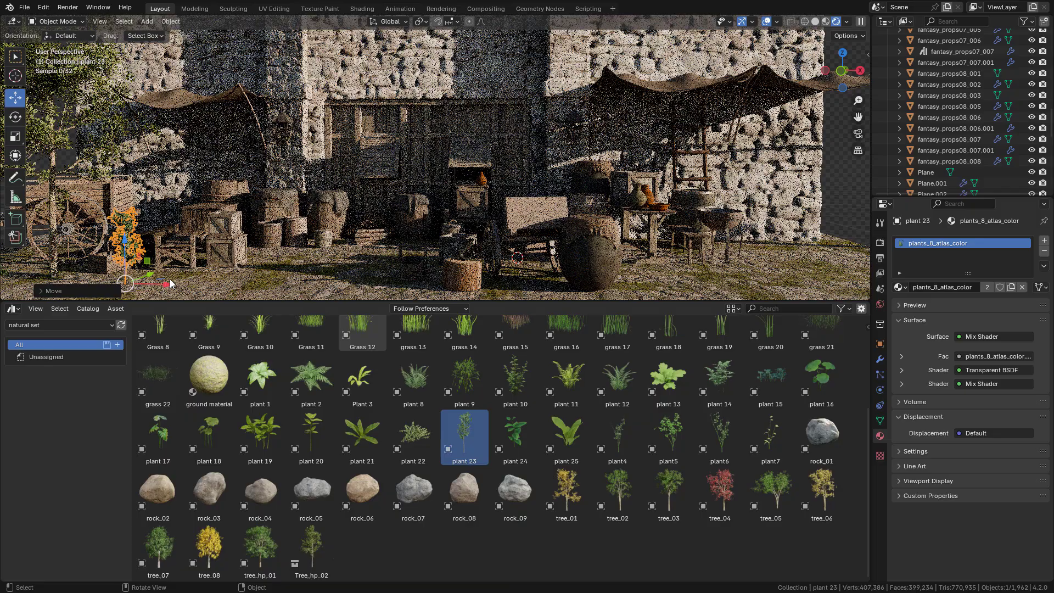
pyautogui.moveTo(515, 379); pyautogui.dragTo(170, 242)
pyautogui.press('s')
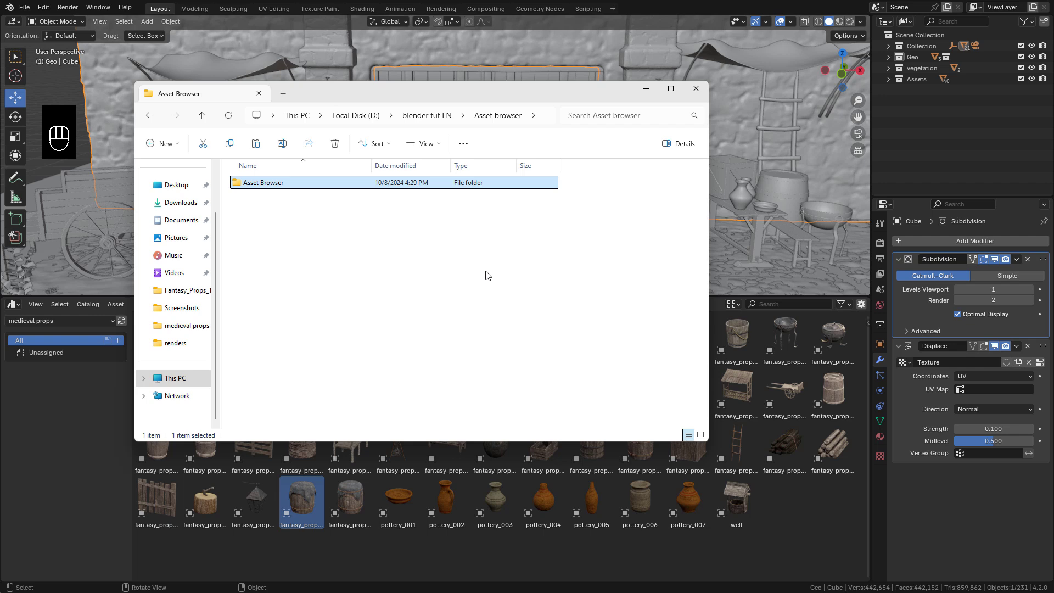
# Open the medieval props .blend file from the Asset Browser\Medieval props folder
pyautogui.doubleClick(277, 185)
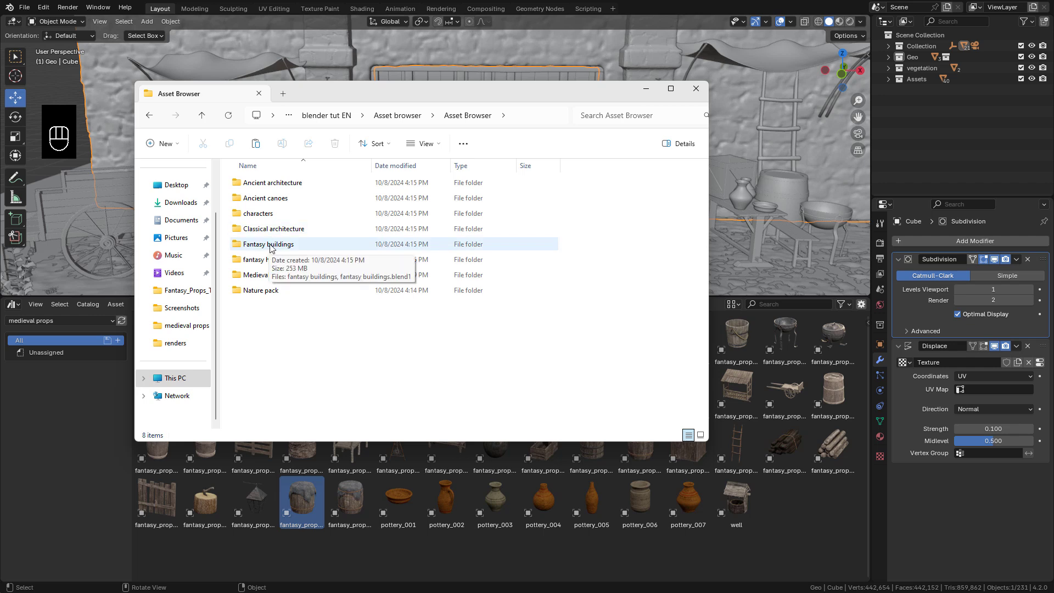
pyautogui.click(268, 279)
pyautogui.doubleClick(268, 279)
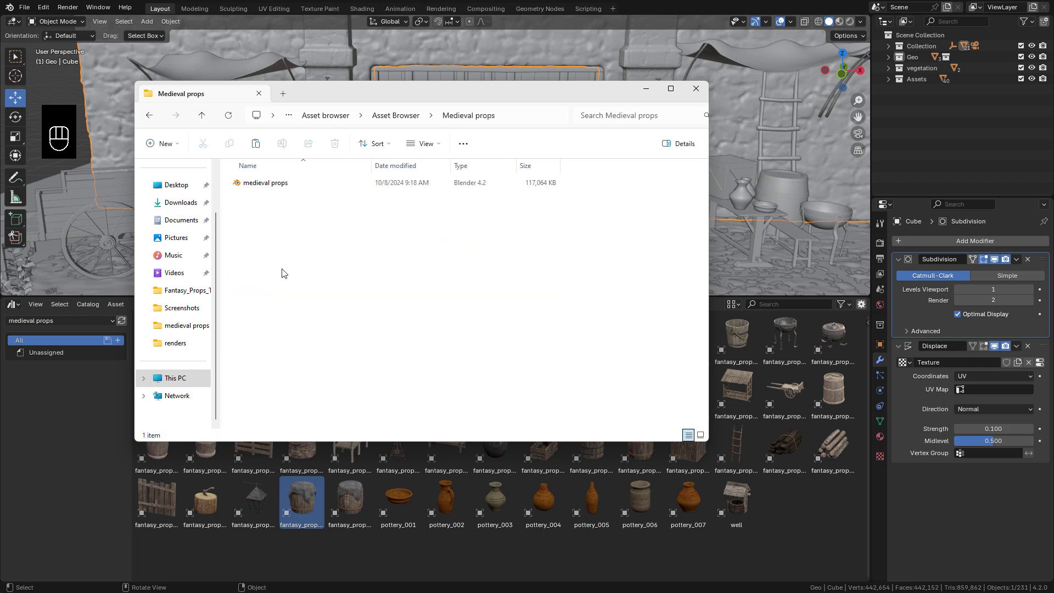
pyautogui.doubleClick(286, 186)
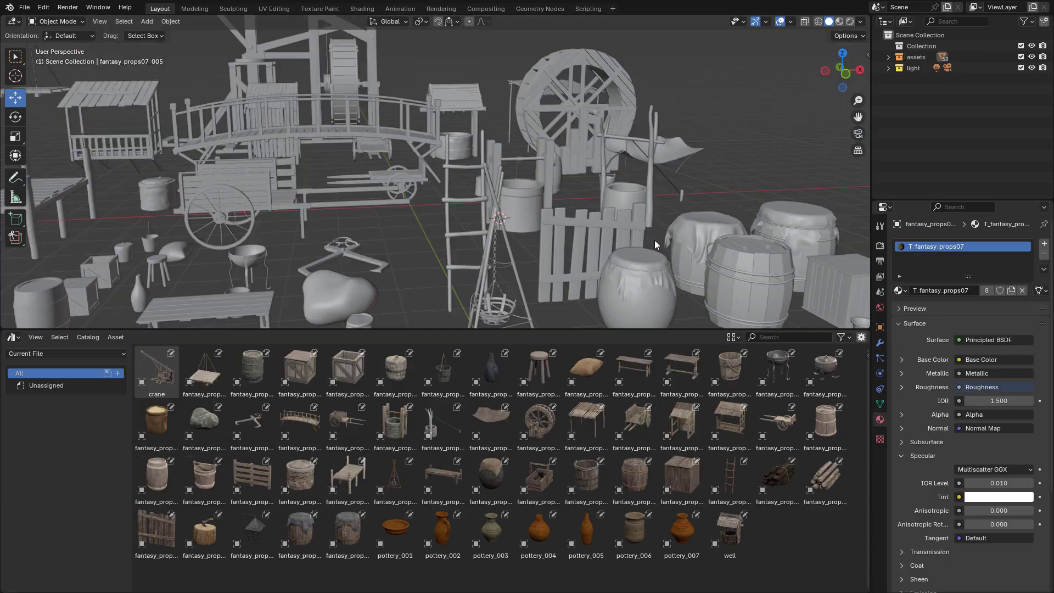
# Mark fantasy_props01_001 in the assets collection as an asset, then bring up its material slot's options
pyautogui.click(889, 57)
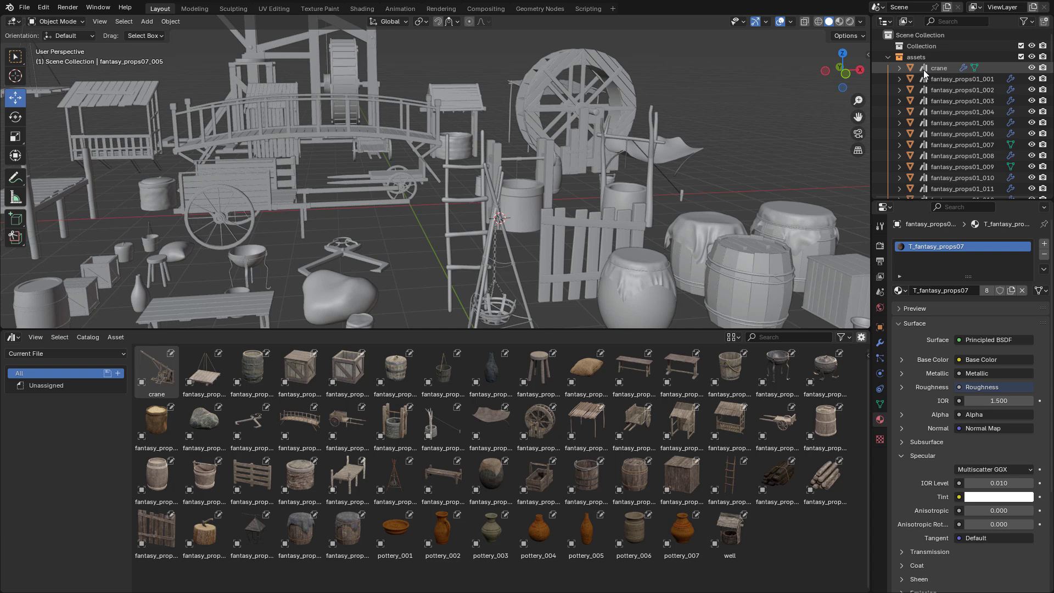
pyautogui.click(944, 79)
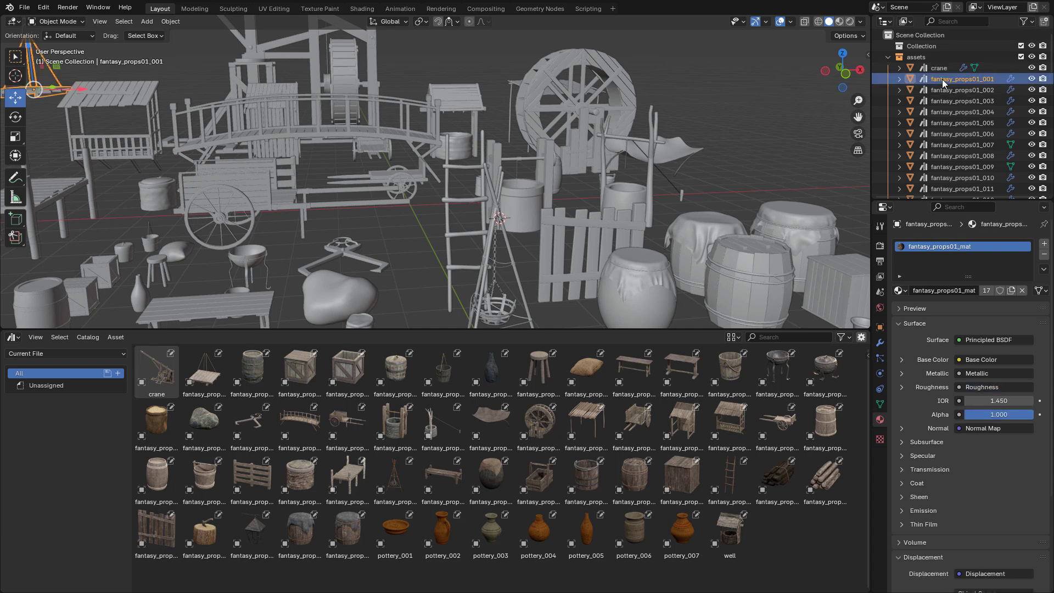
pyautogui.rightClick(943, 79)
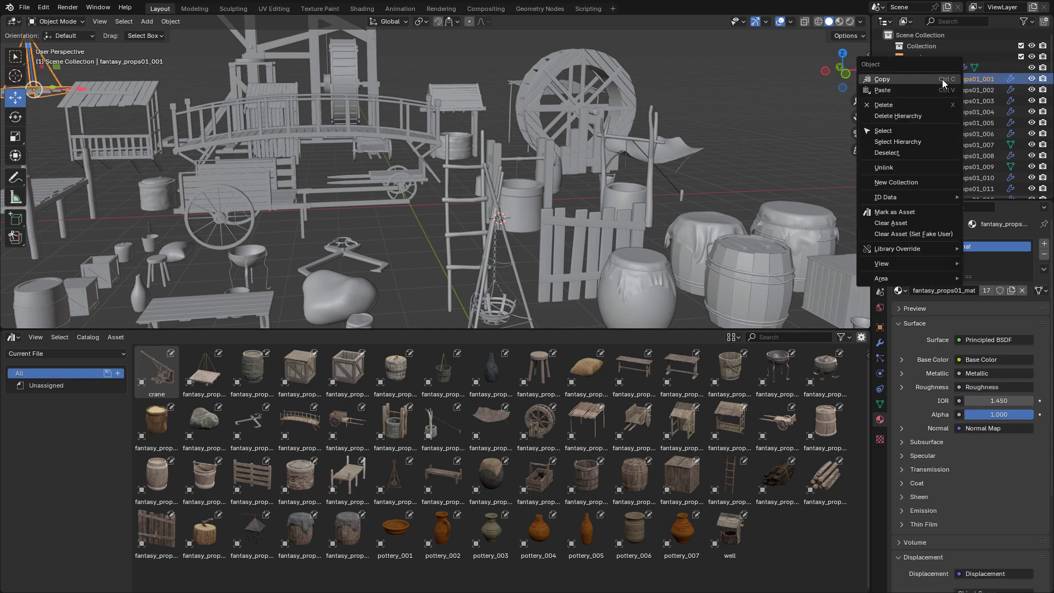
pyautogui.click(905, 214)
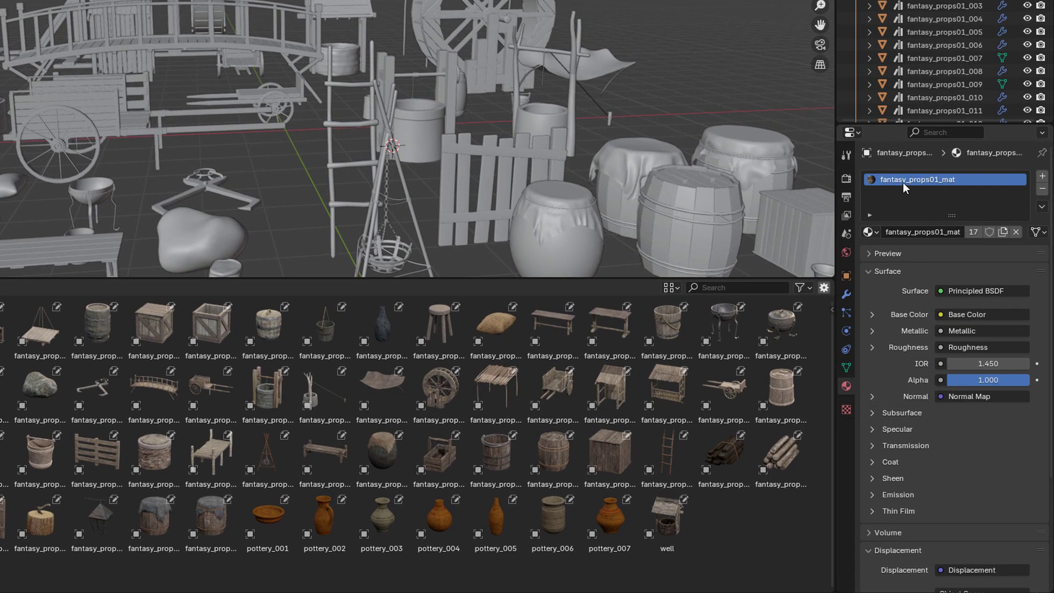
pyautogui.rightClick(960, 184)
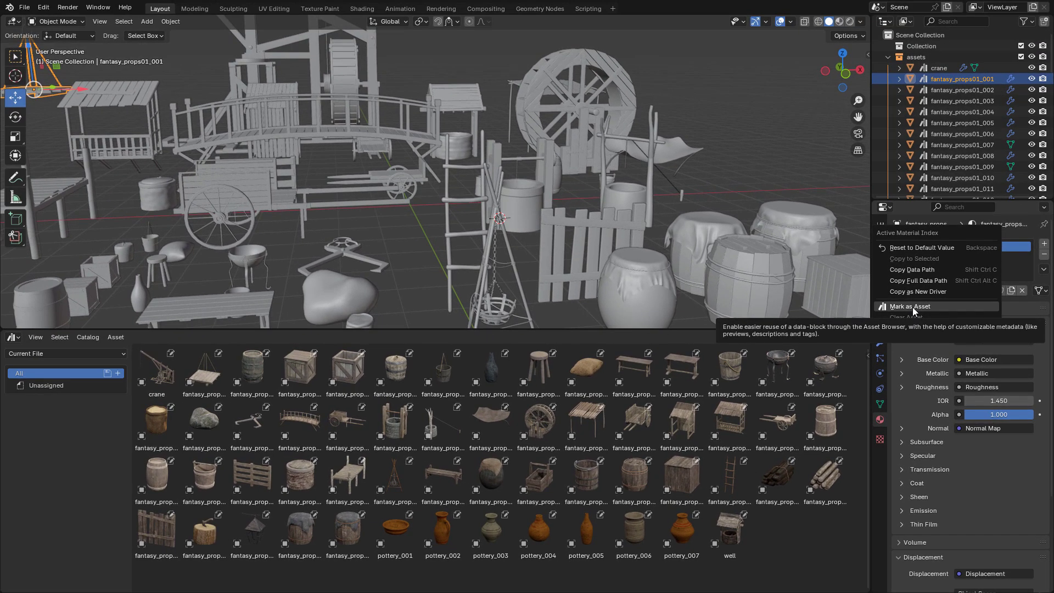
# Mark fantasy_props01_mat as an asset and reveal the asset details sidebar, cancelling a custom preview
pyautogui.click(914, 306)
pyautogui.click(12, 338)
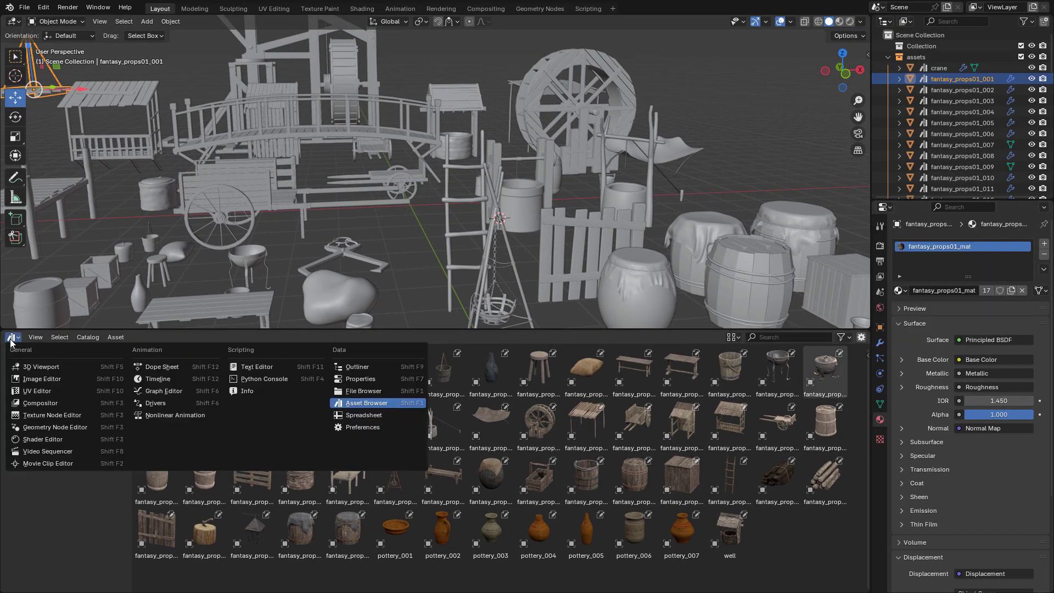
pyautogui.click(366, 400)
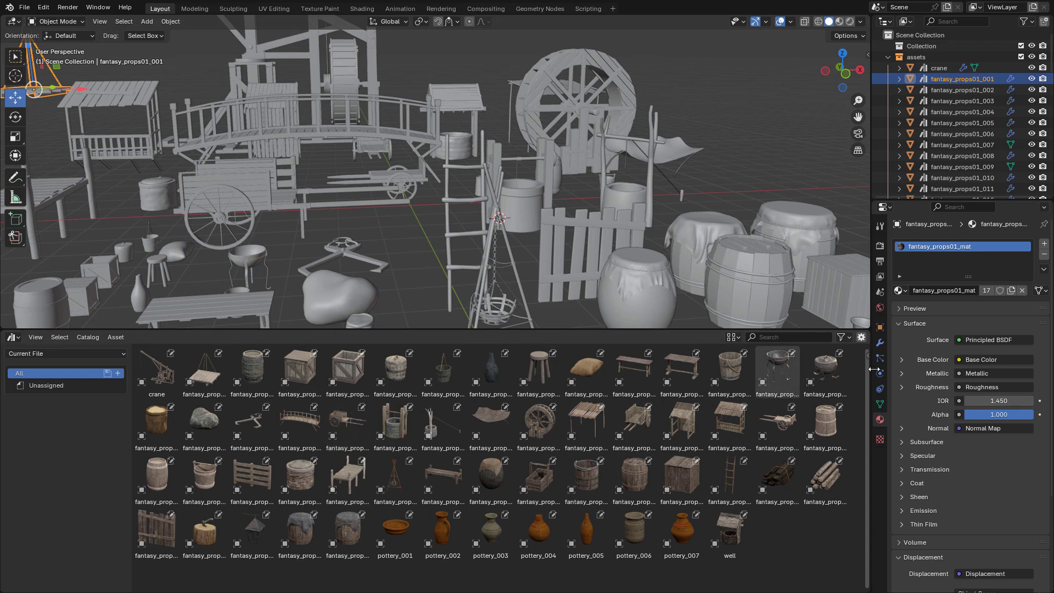
pyautogui.moveTo(868, 356); pyautogui.dragTo(720, 357)
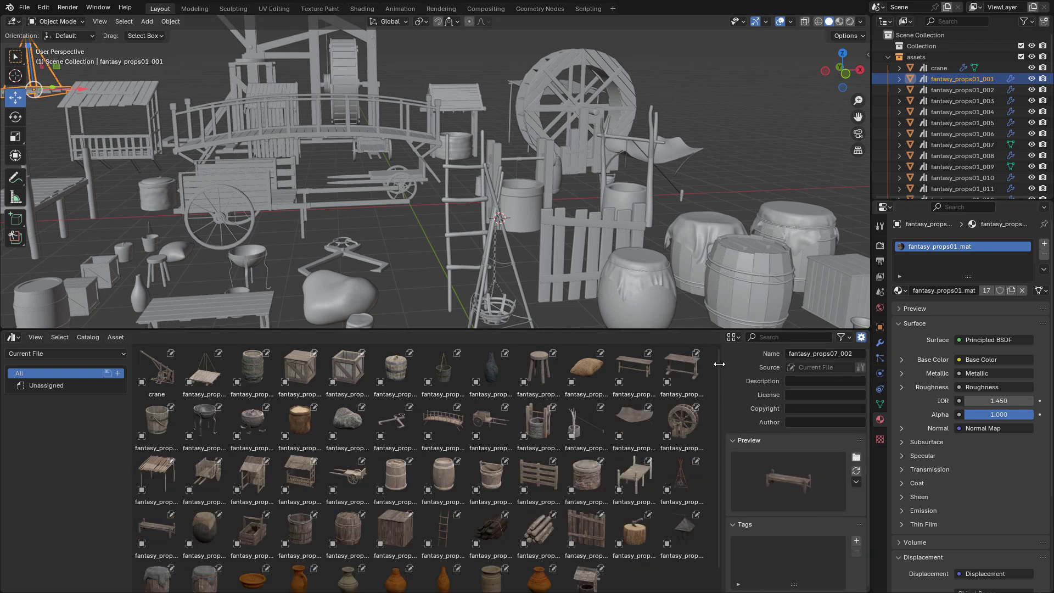
pyautogui.click(856, 458)
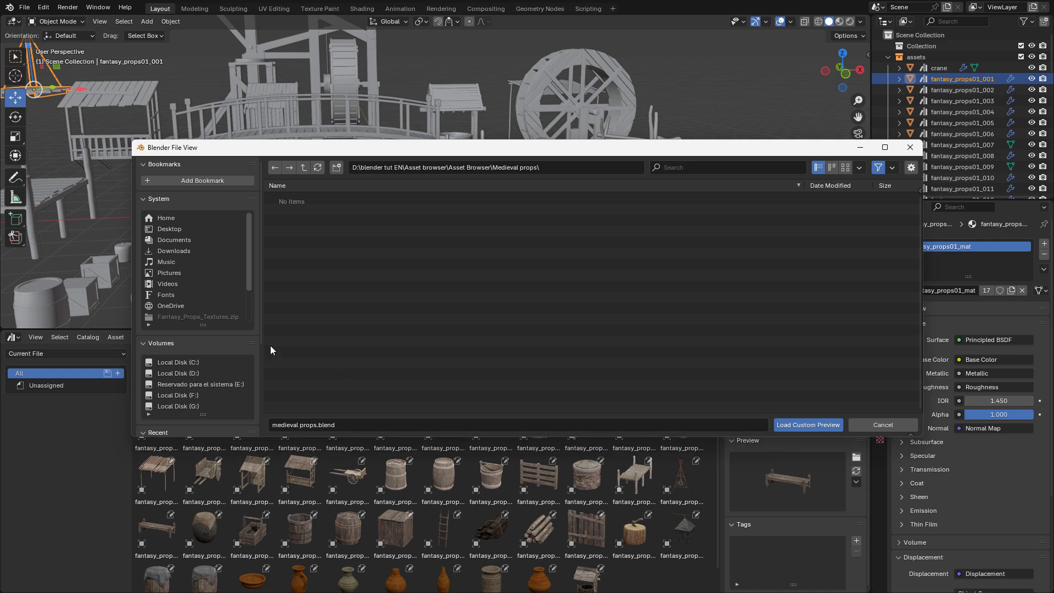
pyautogui.press('Escape')
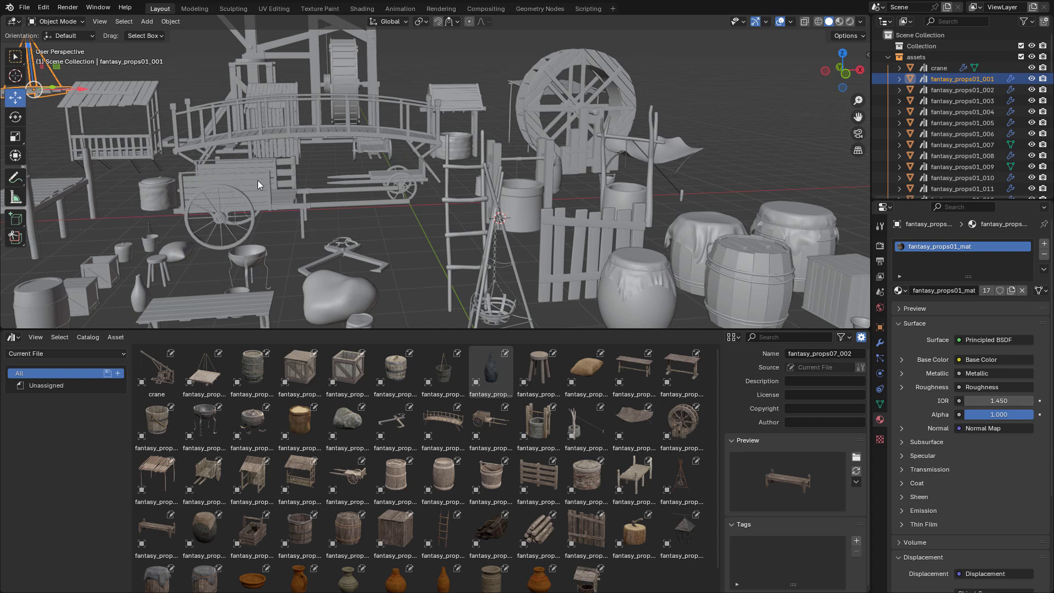
pyautogui.click(25, 8)
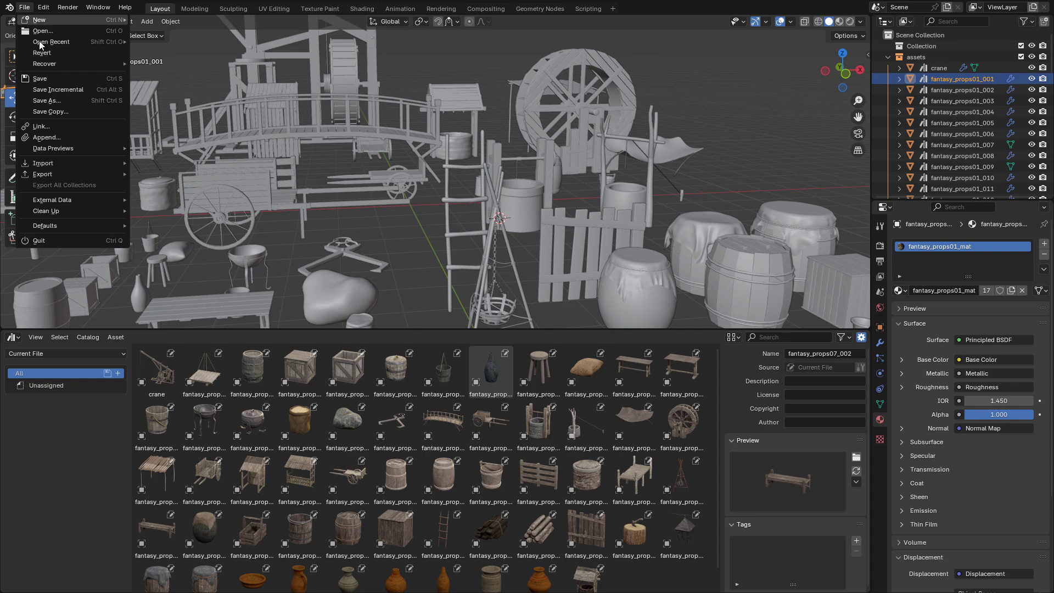
# Save the medieval props file, then start a new asset library under Preferences > File Paths
pyautogui.click(42, 80)
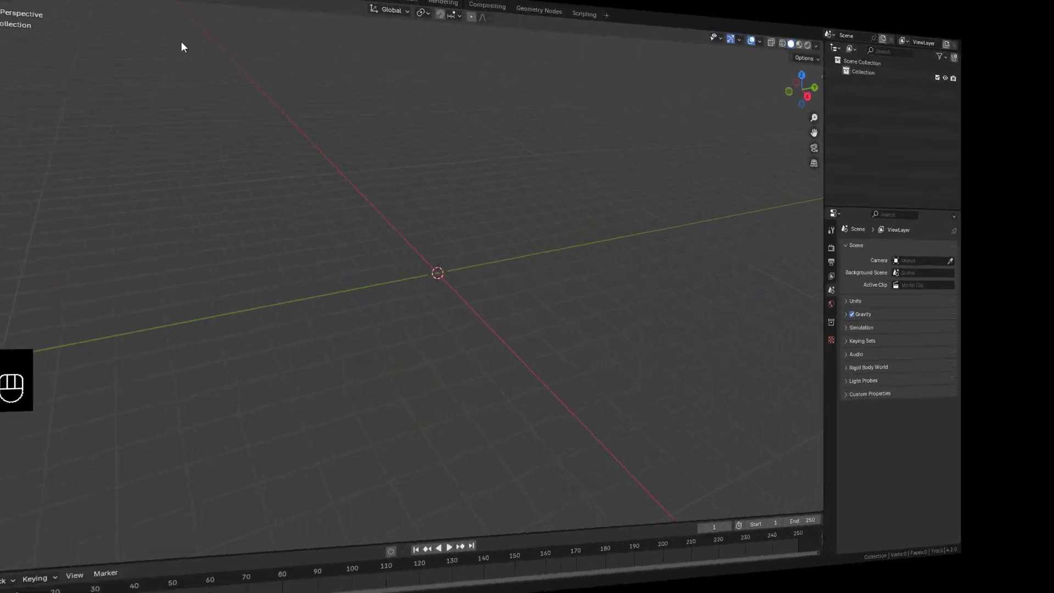
pyautogui.click(44, 8)
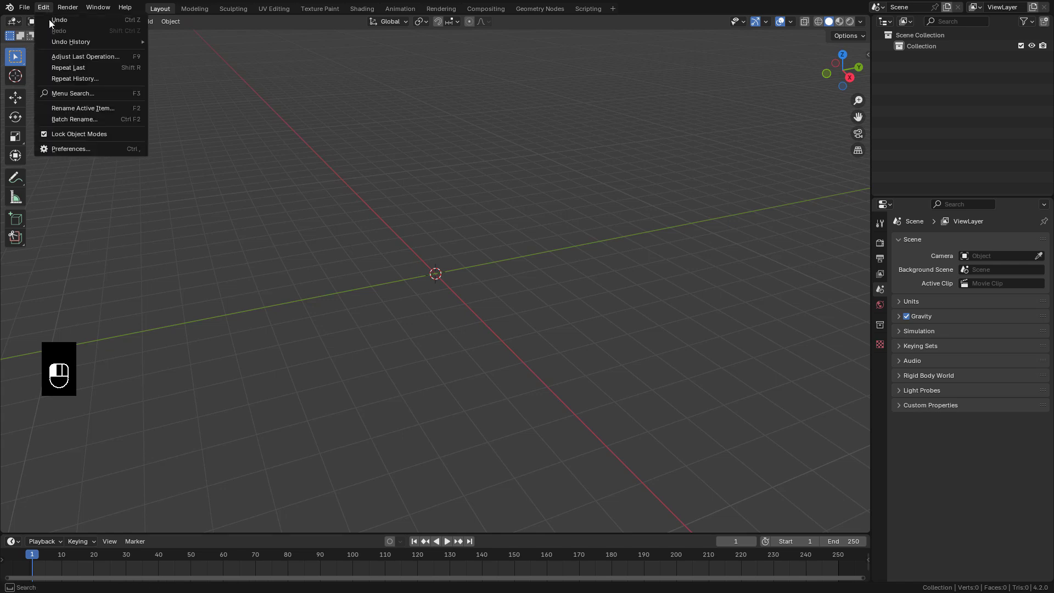
pyautogui.click(84, 146)
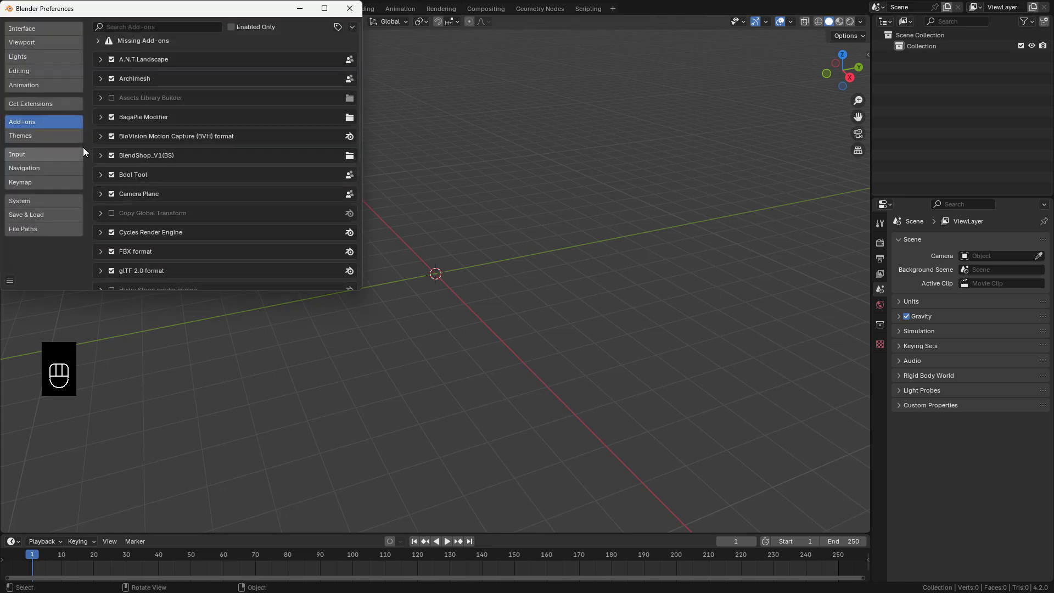
pyautogui.click(35, 232)
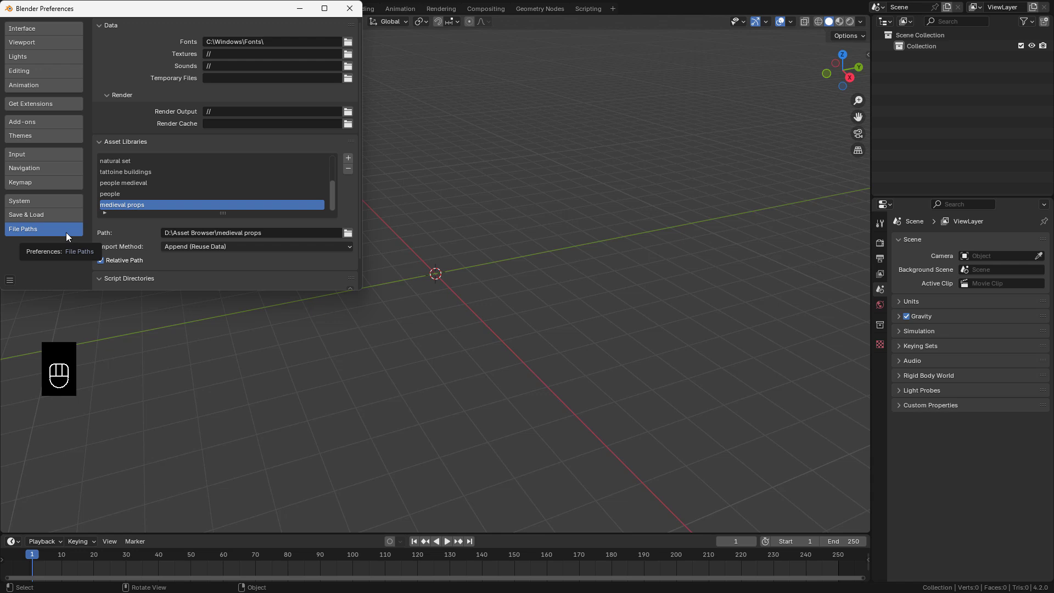
pyautogui.click(348, 158)
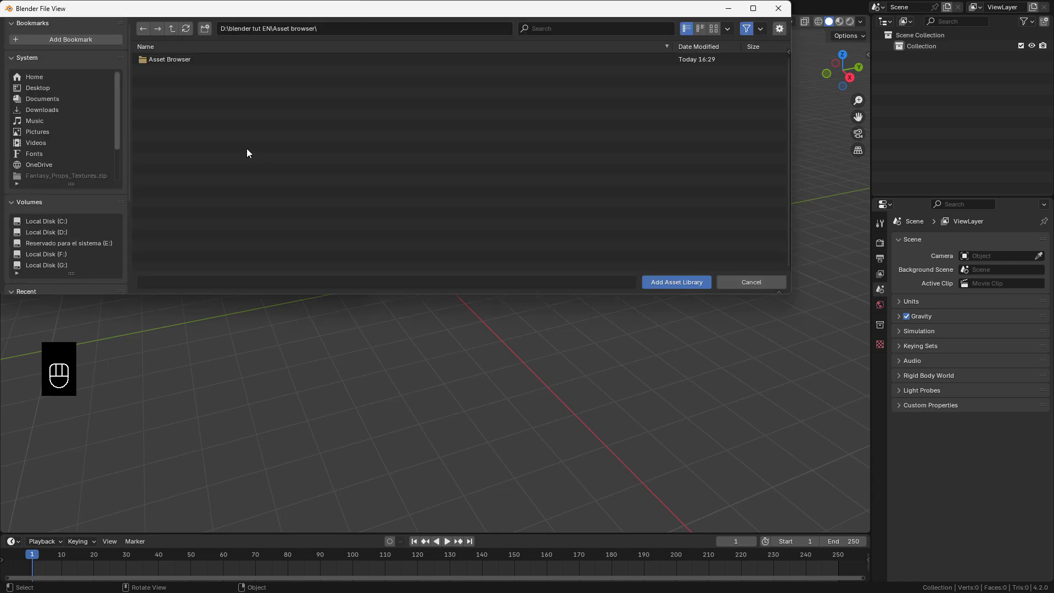
# Add the Asset Browser\Medieval props folder as the medieval props asset library
pyautogui.click(171, 58)
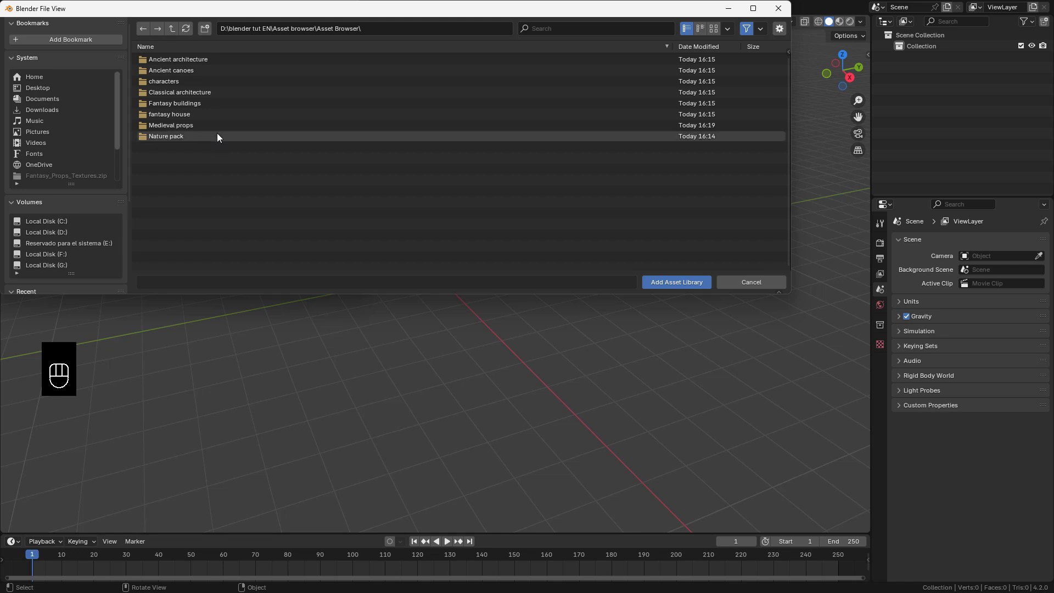
pyautogui.click(190, 125)
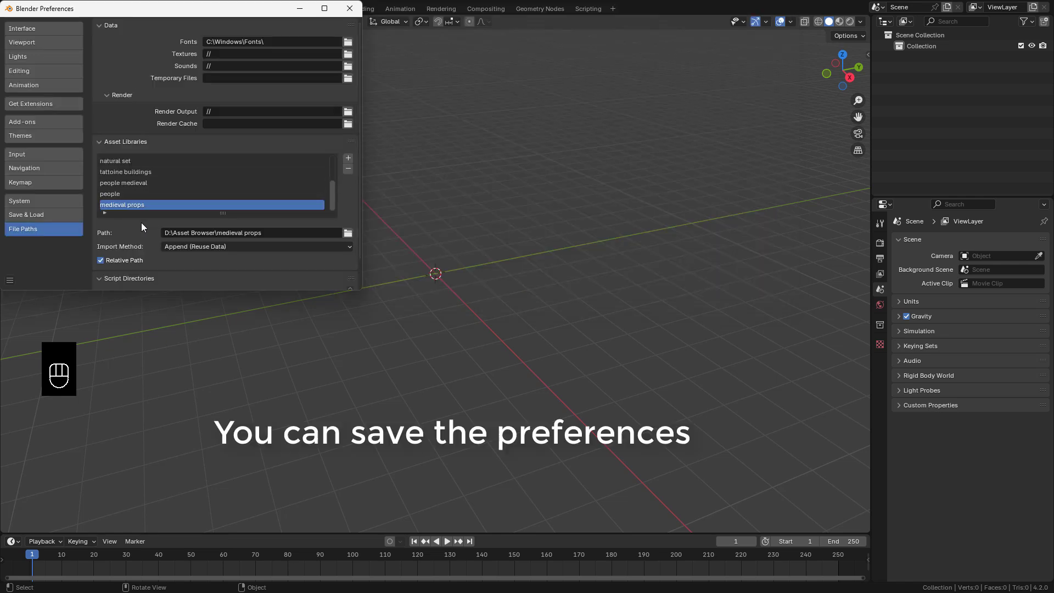
# Save the preferences and close the Preferences window
pyautogui.click(9, 280)
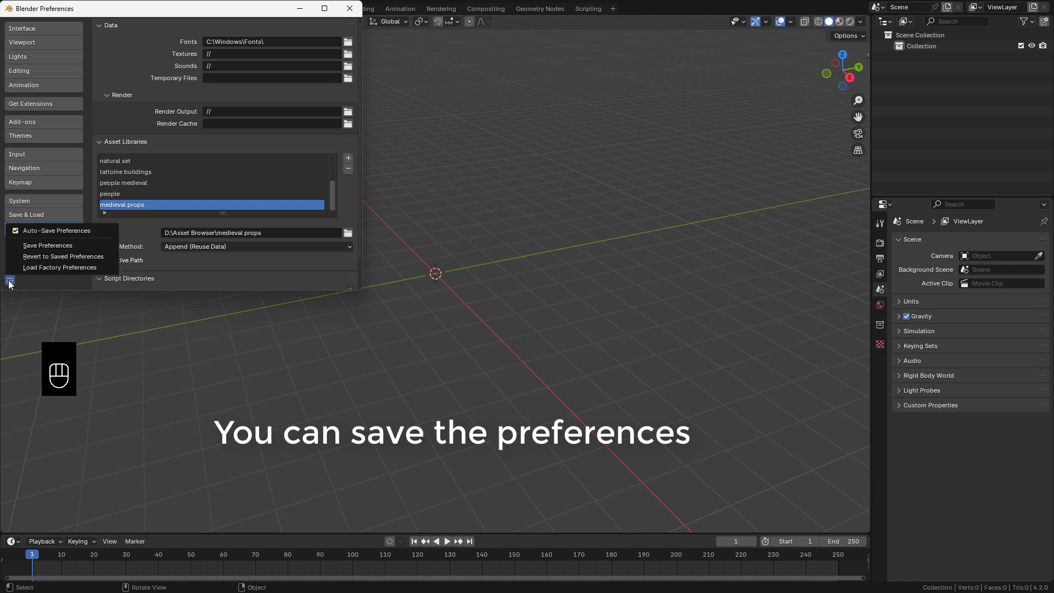
pyautogui.click(63, 247)
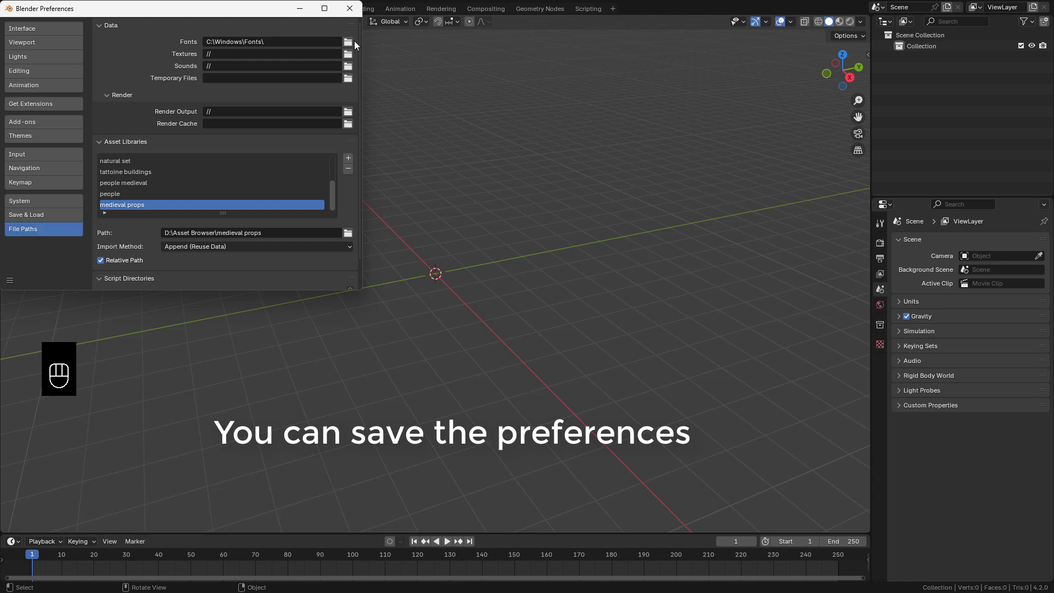
pyautogui.click(349, 9)
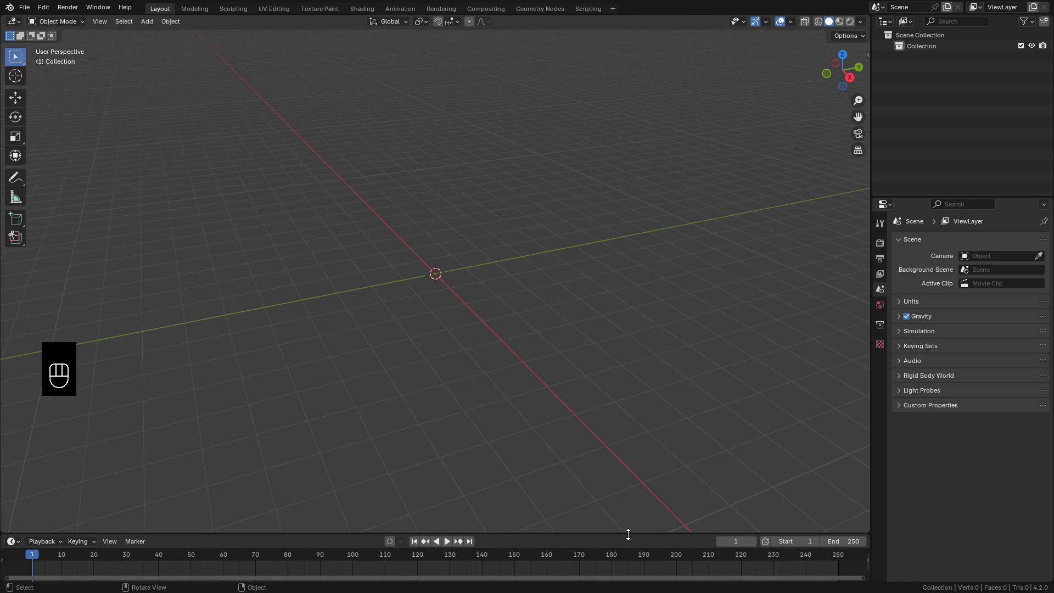
# Enlarge the timeline area upward and turn it into an Asset Browser
pyautogui.moveTo(629, 533); pyautogui.dragTo(562, 328)
pyautogui.click(13, 333)
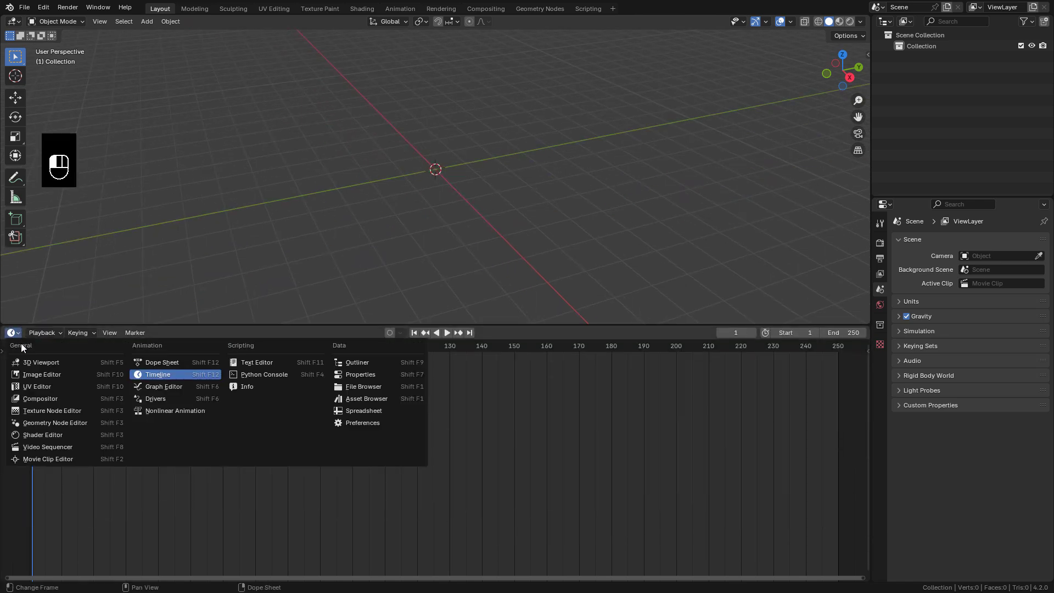
pyautogui.click(368, 399)
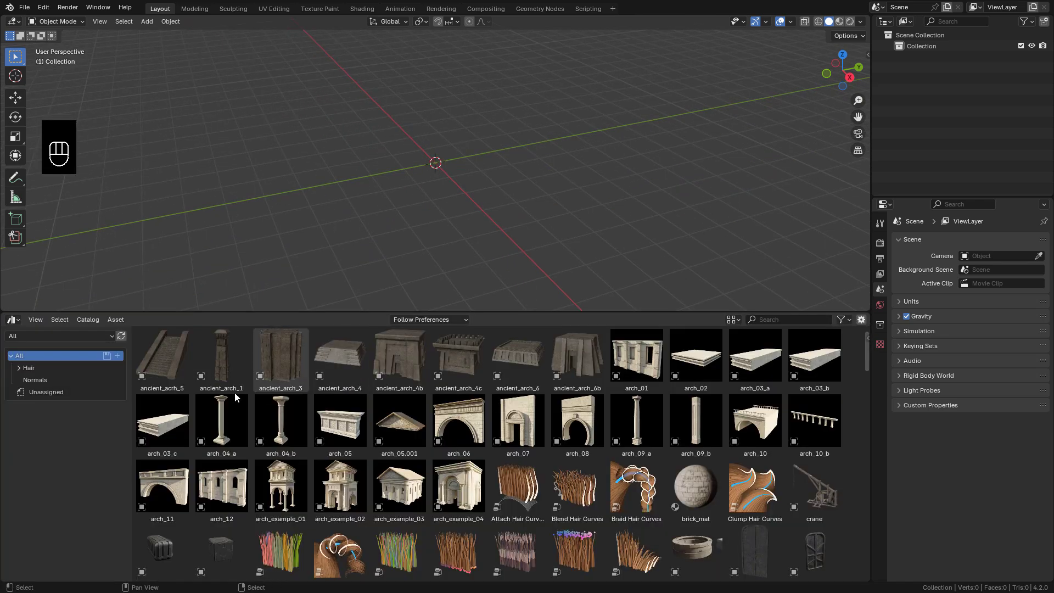
pyautogui.click(92, 336)
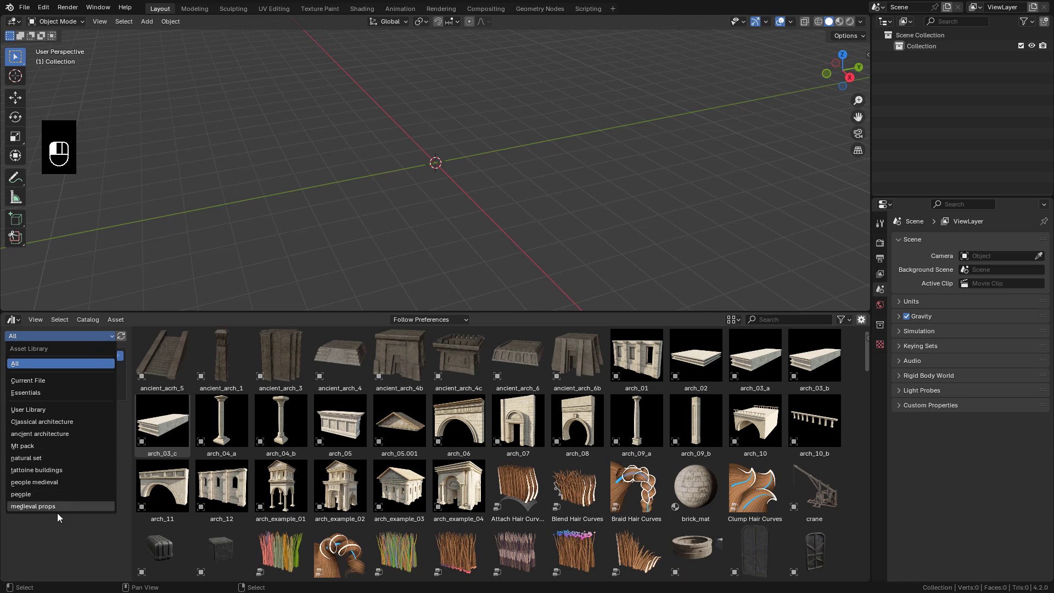
# Show the medieval props library with smaller asset thumbnails
pyautogui.click(73, 506)
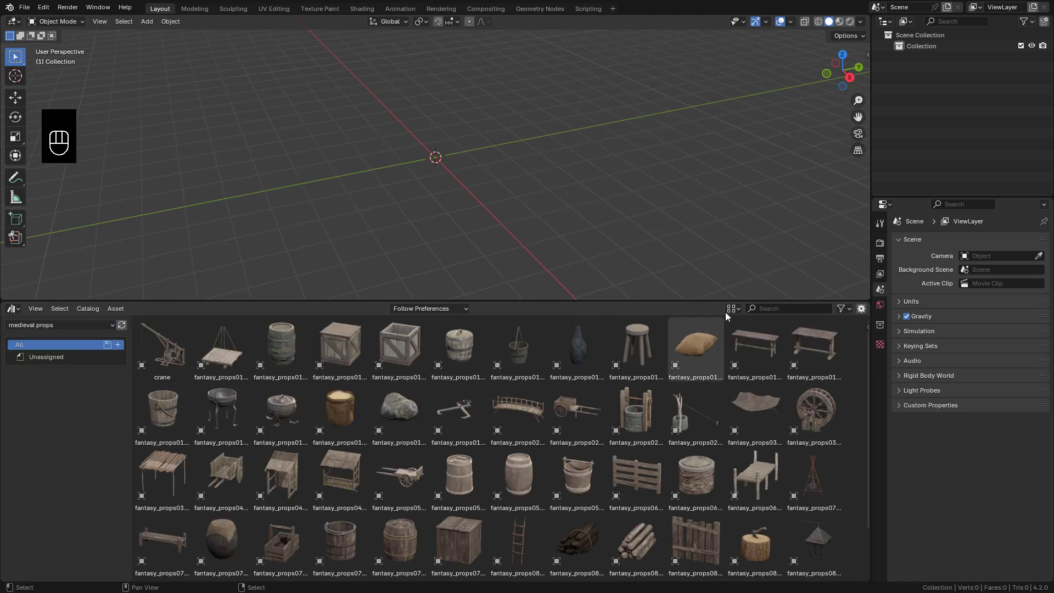
pyautogui.click(733, 308)
pyautogui.moveTo(755, 330)
pyautogui.mouseDown()
pyautogui.moveTo(744, 330)
pyautogui.moveTo(769, 329)
pyautogui.moveTo(741, 329)
pyautogui.moveTo(754, 329)
pyautogui.mouseUp()
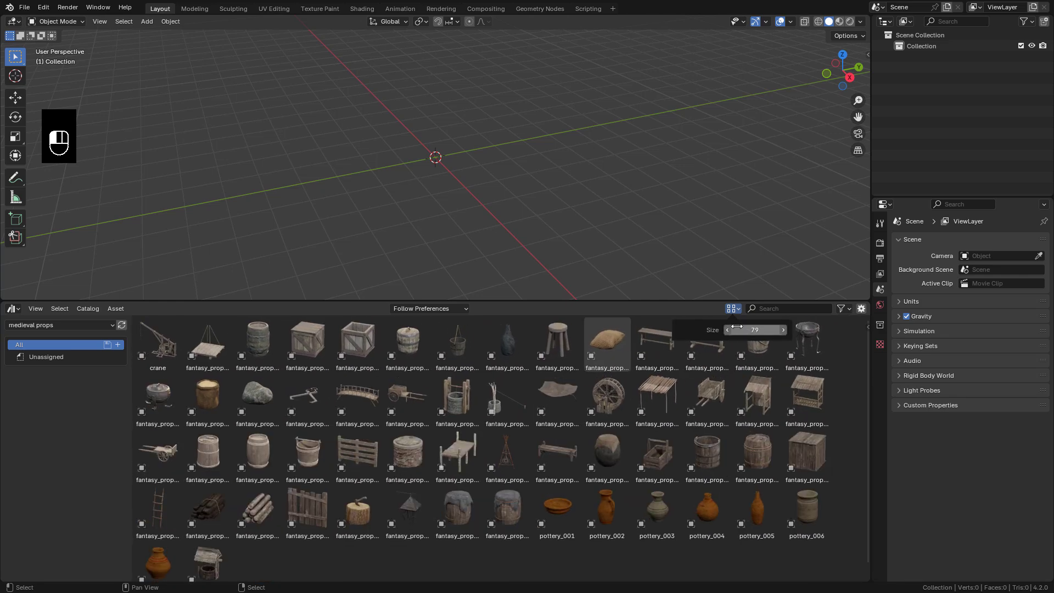
# Place the crane, then a prop, a crate and a large barrel around it
pyautogui.moveTo(157, 343); pyautogui.dragTo(476, 156)
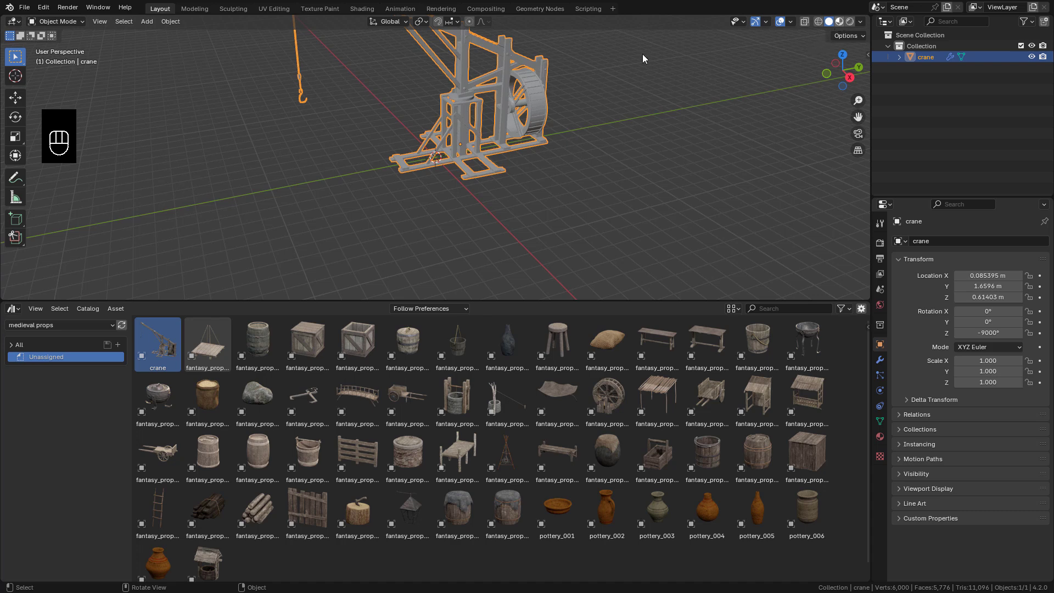
pyautogui.keyDown('shift'); pyautogui.moveTo(644, 58); pyautogui.dragTo(698, 197, button='middle'); pyautogui.keyUp('shift')
pyautogui.scroll(3, 560, 192)
pyautogui.moveTo(708, 454); pyautogui.dragTo(593, 200)
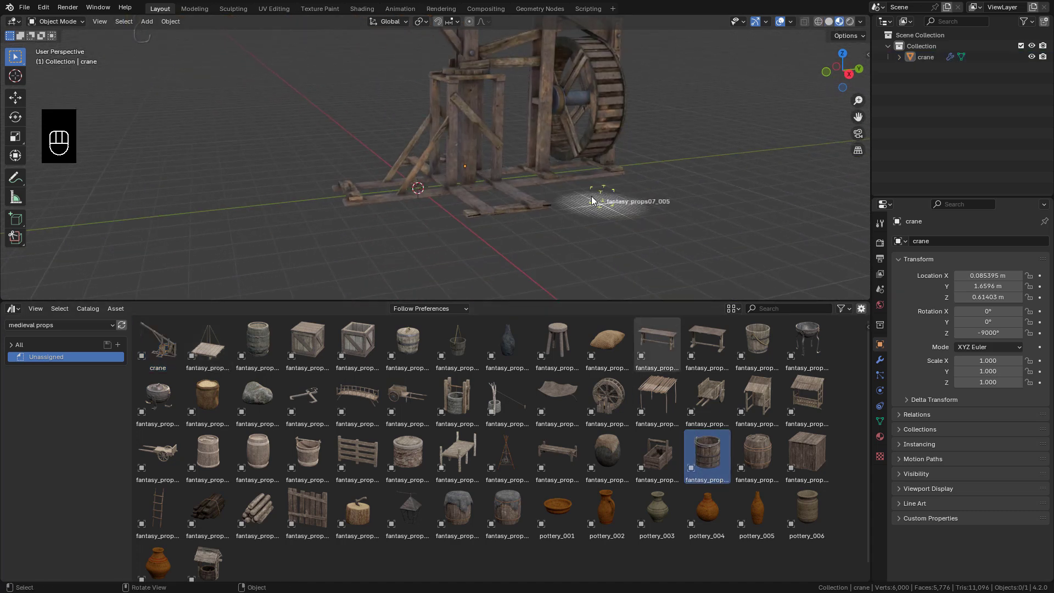
pyautogui.moveTo(657, 456); pyautogui.dragTo(558, 204)
pyautogui.moveTo(757, 456); pyautogui.dragTo(618, 187)
pyautogui.moveTo(618, 187); pyautogui.dragTo(650, 223, button='middle')
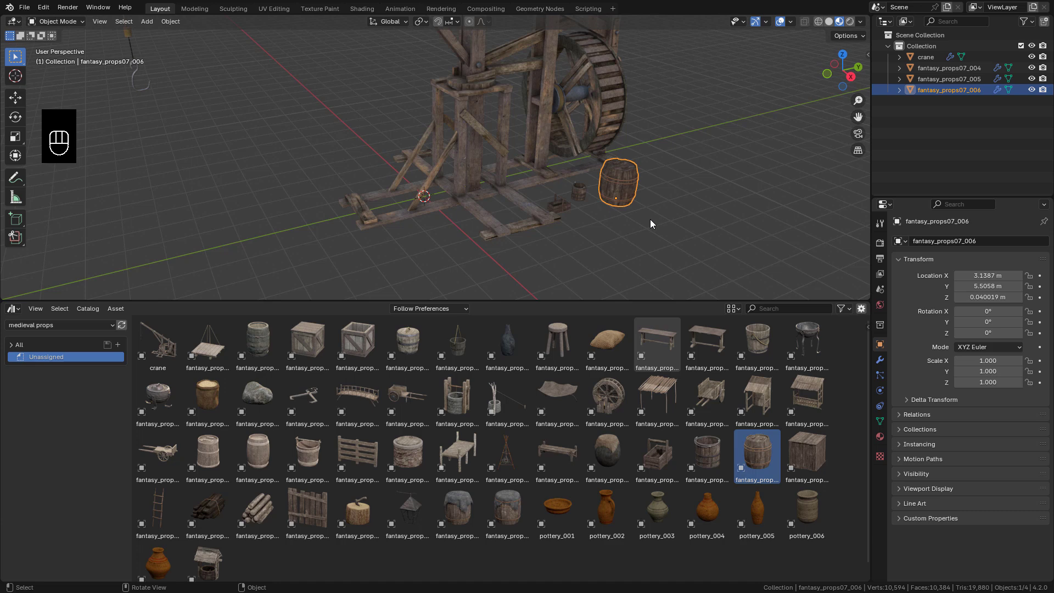
# Set the import method to Append (Reuse Data) and add a barrel
pyautogui.click(416, 307)
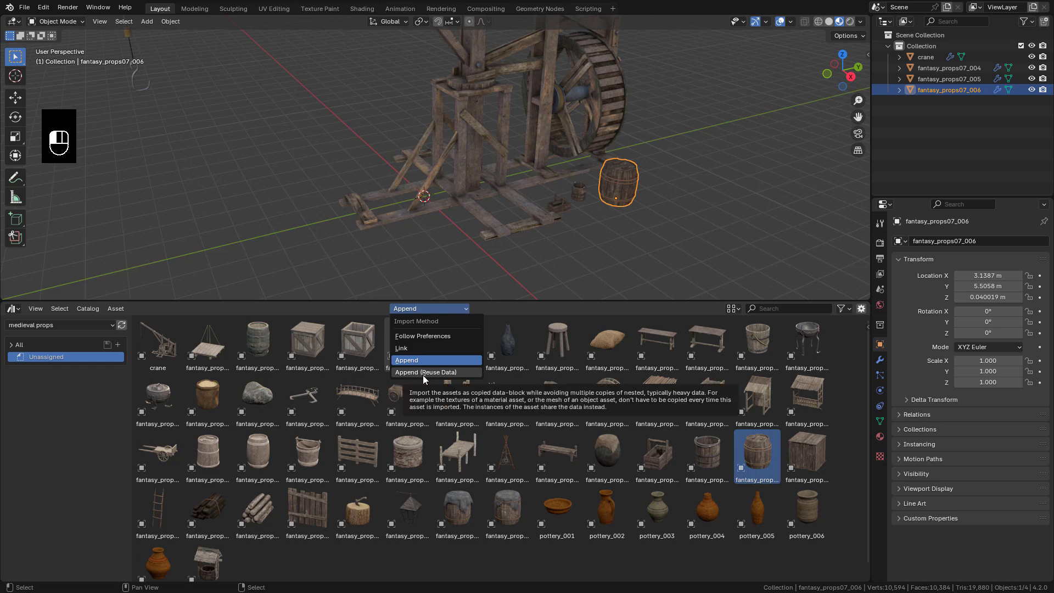
pyautogui.click(434, 372)
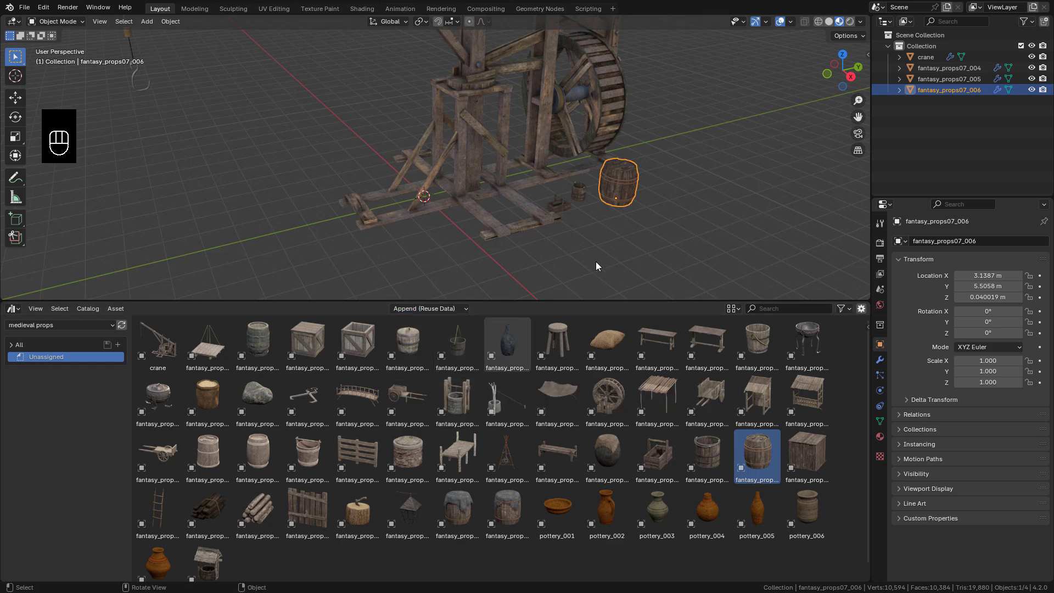
pyautogui.keyDown('shift'); pyautogui.moveTo(625, 212); pyautogui.dragTo(614, 209, button='middle'); pyautogui.keyUp('shift')
pyautogui.moveTo(763, 461); pyautogui.dragTo(621, 209)
pyautogui.scroll(3, 581, 167)
# Pull one barrel vertex up into a spike, then add another reuse-data barrel beside it
pyautogui.press('Tab')
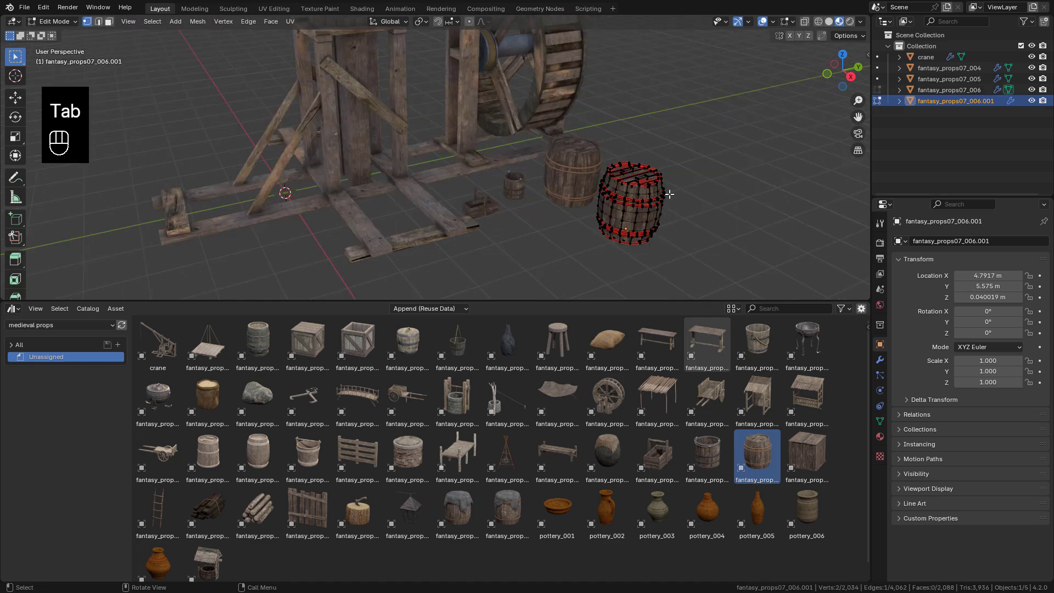
pyautogui.click(650, 165)
pyautogui.press('g')
pyautogui.click(666, 117)
pyautogui.scroll(3, 604, 165)
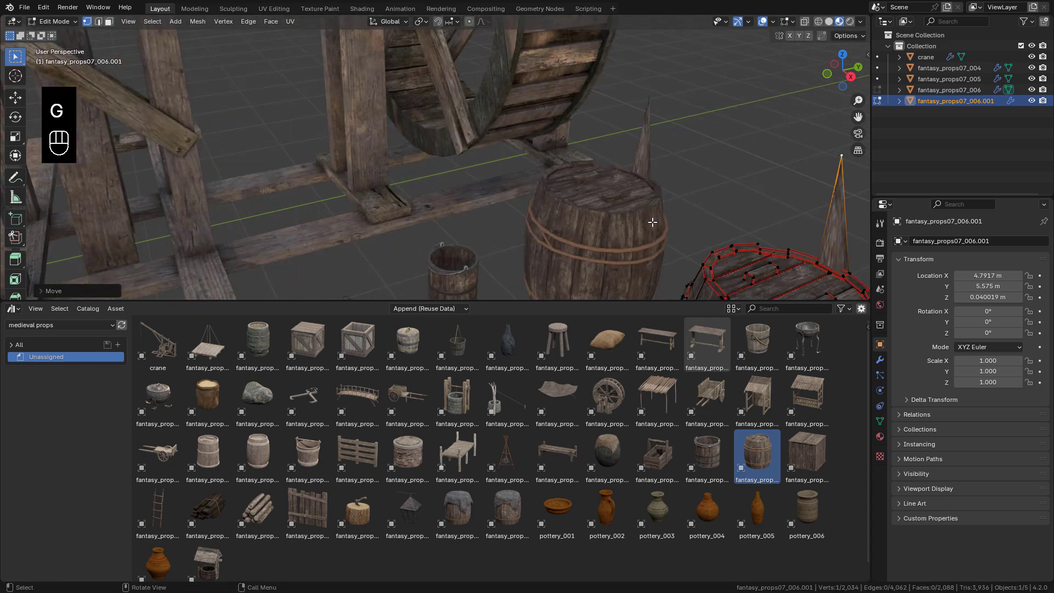
pyautogui.press('Tab')
pyautogui.scroll(2, 558, 128)
pyautogui.moveTo(527, 124); pyautogui.dragTo(549, 165, button='middle')
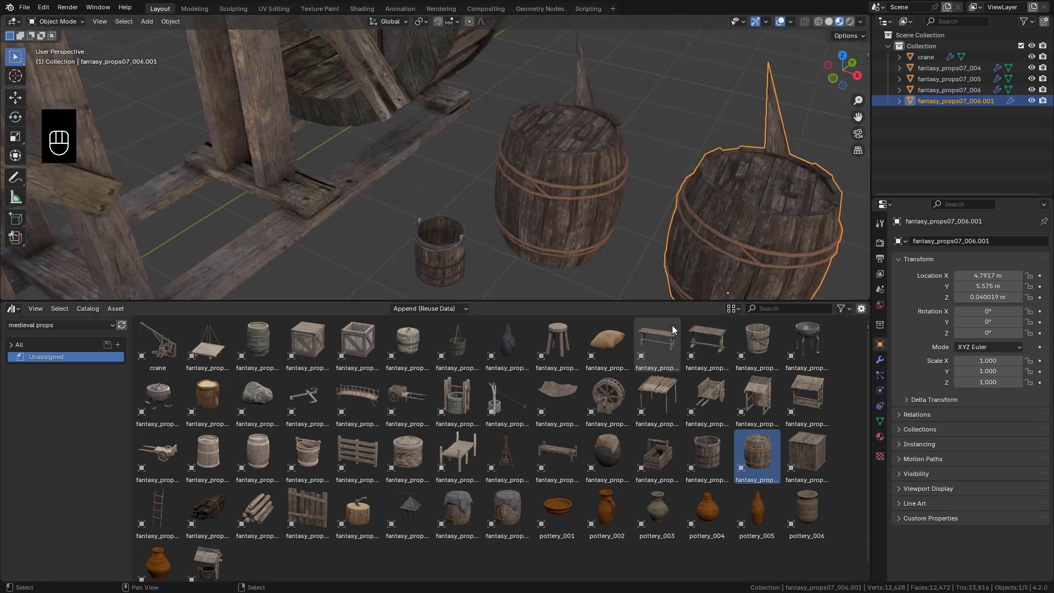
pyautogui.moveTo(757, 456); pyautogui.dragTo(692, 137)
pyautogui.moveTo(692, 138); pyautogui.dragTo(699, 165, button='middle')
# Switch the import method to Append and place an independent barrel right of the others
pyautogui.click(426, 308)
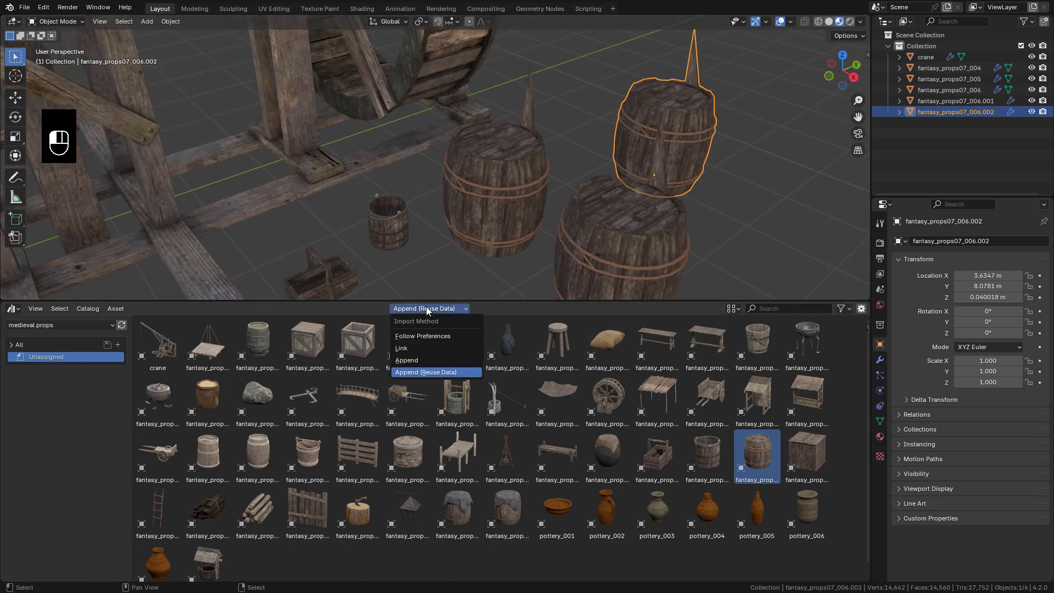
pyautogui.click(417, 363)
pyautogui.moveTo(758, 456); pyautogui.dragTo(765, 225)
pyautogui.scroll(-6, 767, 215)
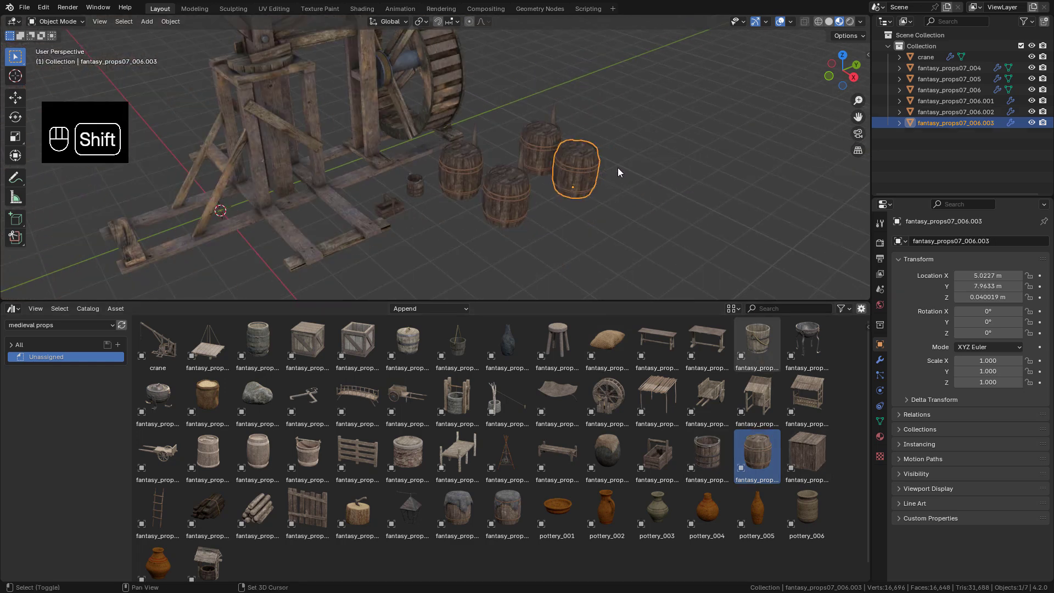
pyautogui.moveTo(618, 167)
pyautogui.keyDown('shift'); pyautogui.mouseDown(button='middle')
pyautogui.moveTo(670, 196)
pyautogui.moveTo(634, 172)
pyautogui.mouseUp(button='middle'); pyautogui.keyUp('shift')
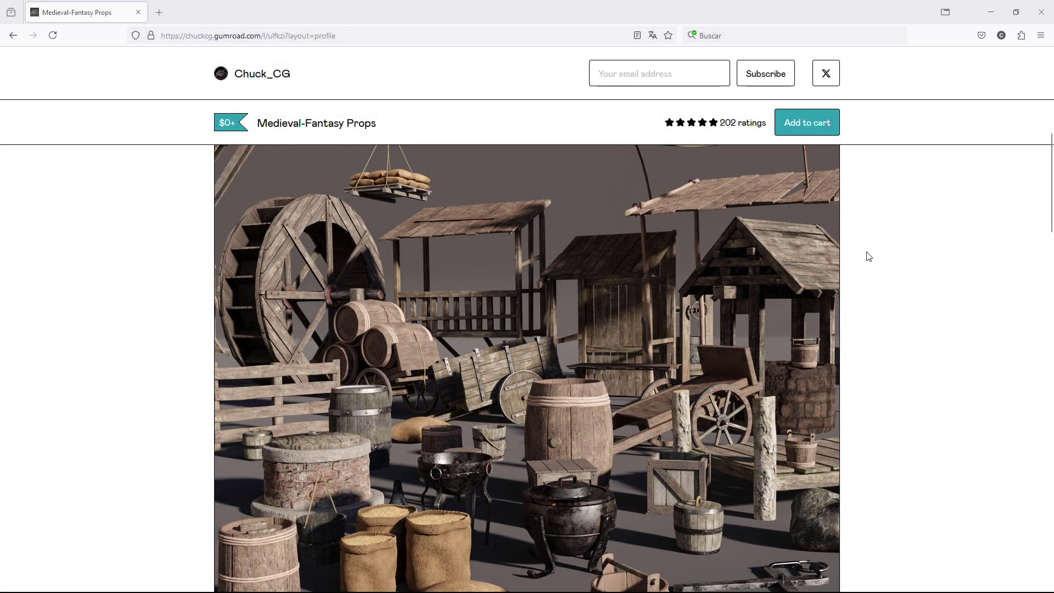
# Scroll the Gumroad Medieval-Fantasy Props page down to its props preview image
pyautogui.scroll(-10, 865, 262)
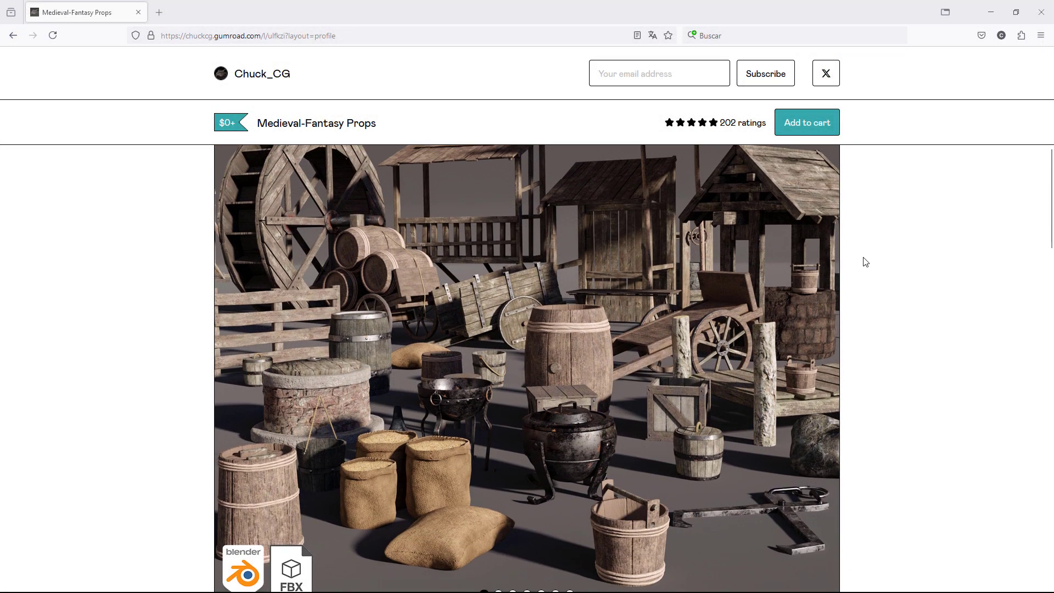